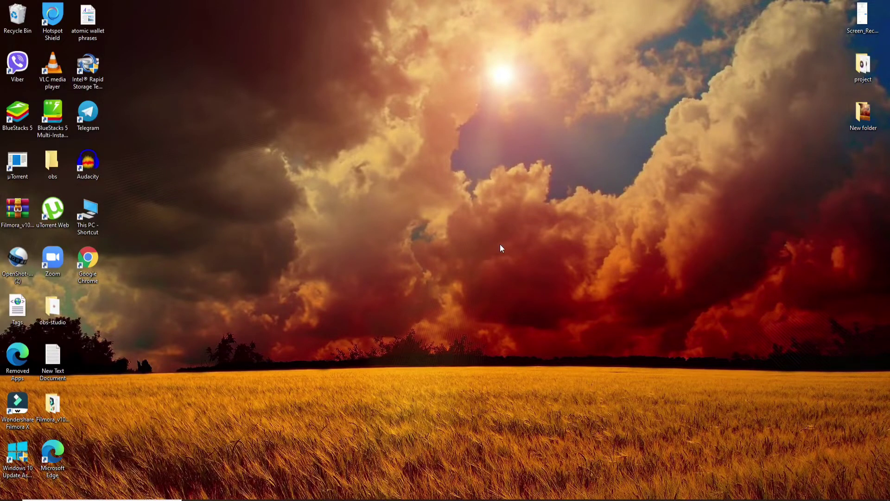
double_click(98, 266)
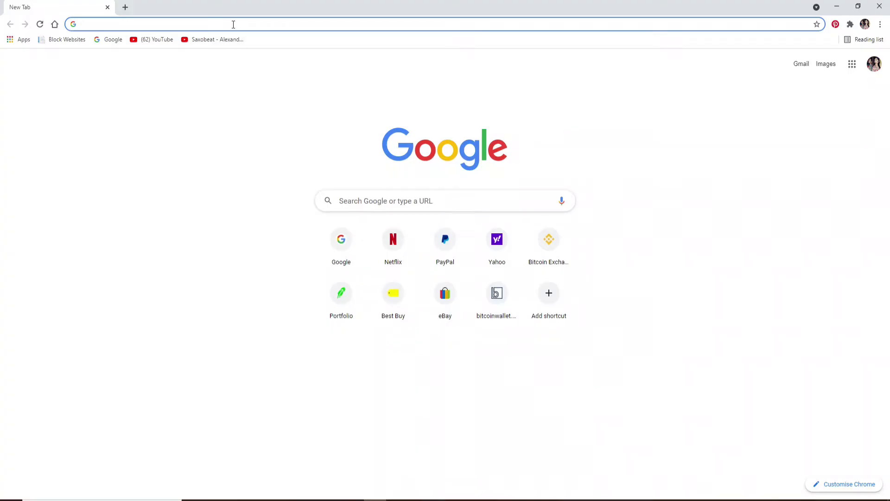
text(www.)
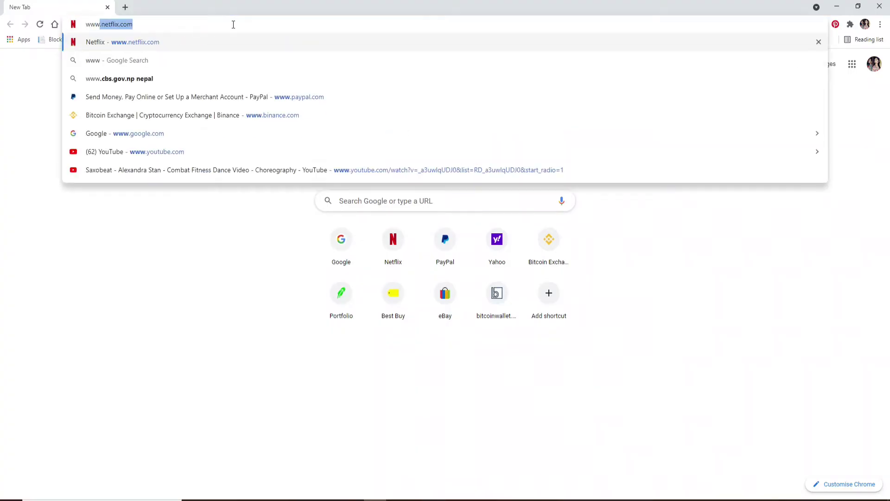
text(flareaccount.com)
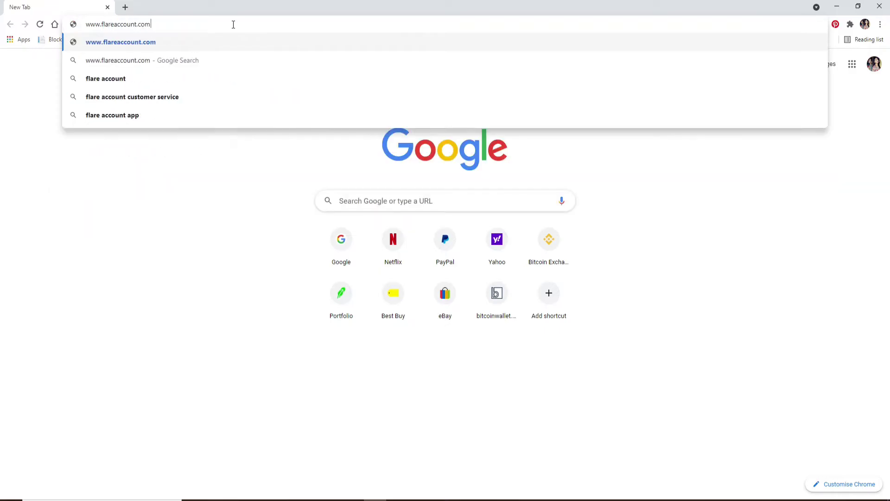
key(Return)
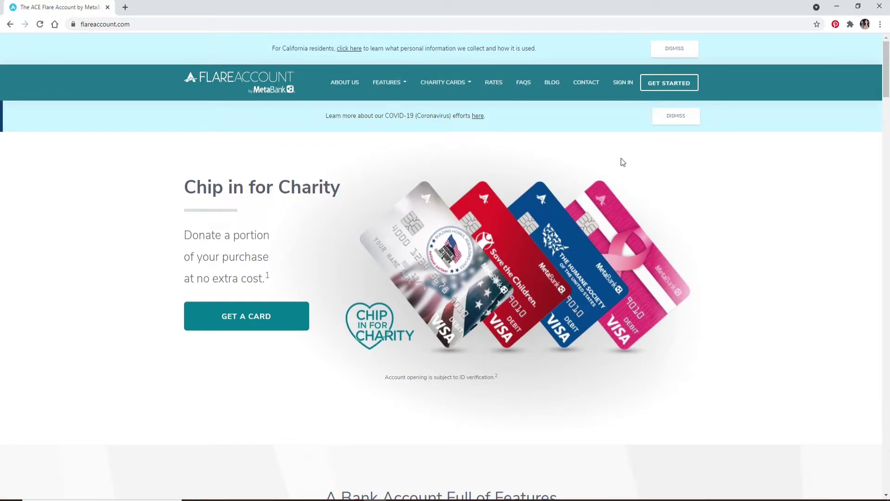
Open the Account Login page, enter the username, and move on to the password field
click(622, 82)
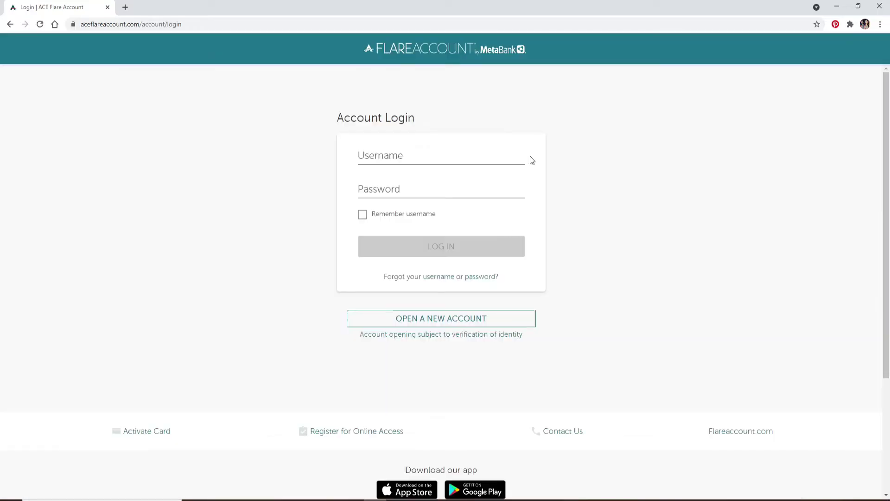
click(402, 156)
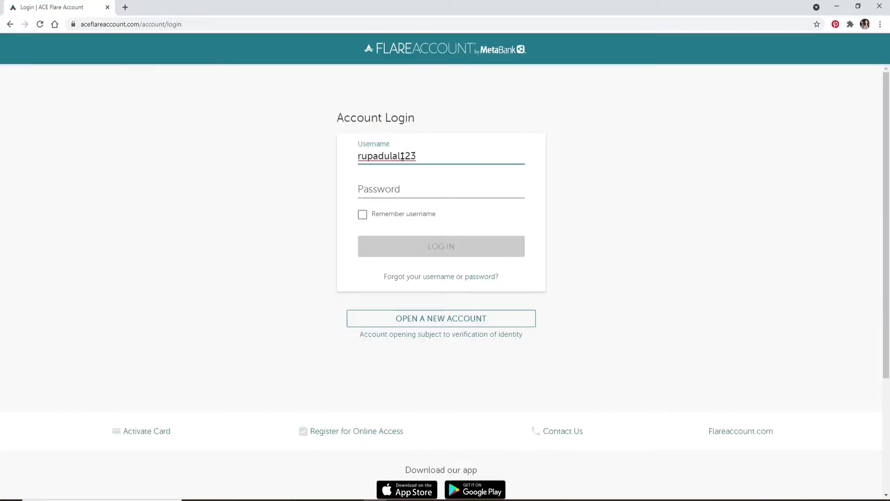
key(Tab)
text(****)
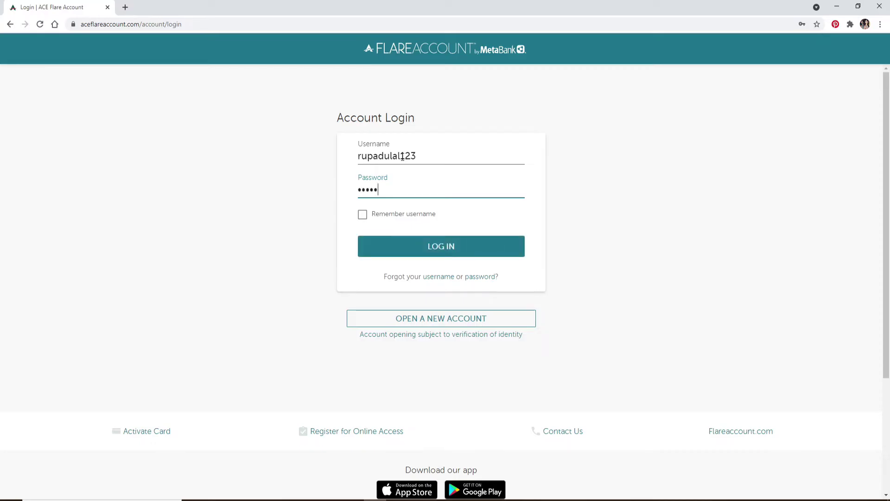
text(********)
Leave Remember username unchecked, submit LOG IN, and minimize Chrome to the desktop
click(365, 221)
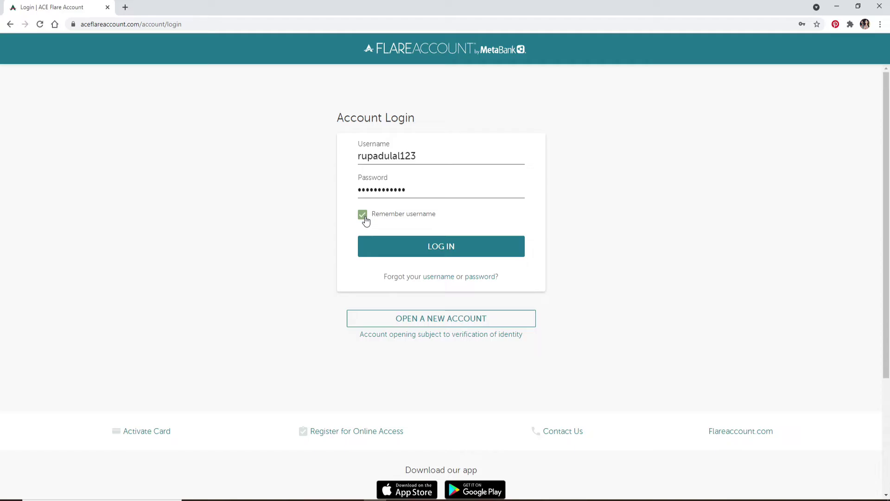
click(364, 219)
click(435, 244)
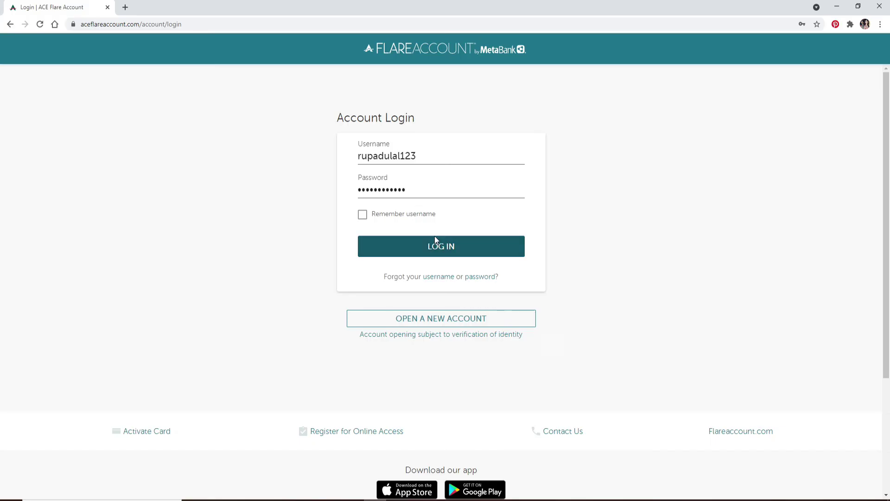
click(836, 5)
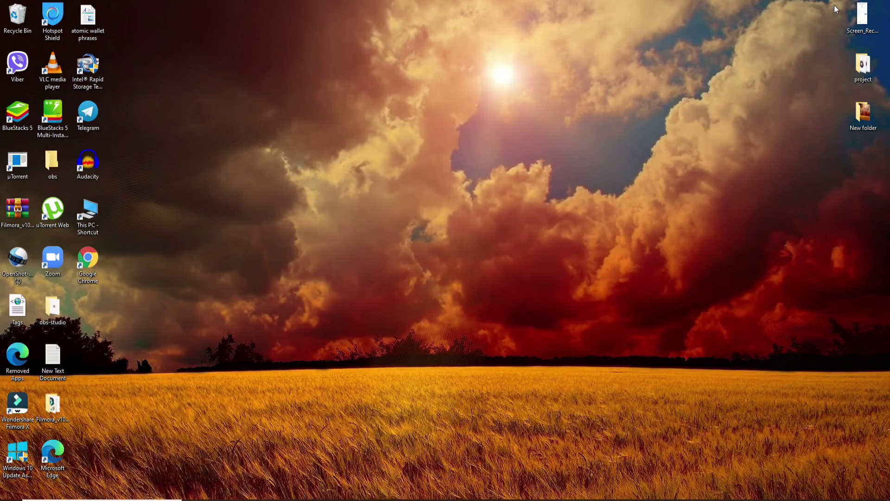